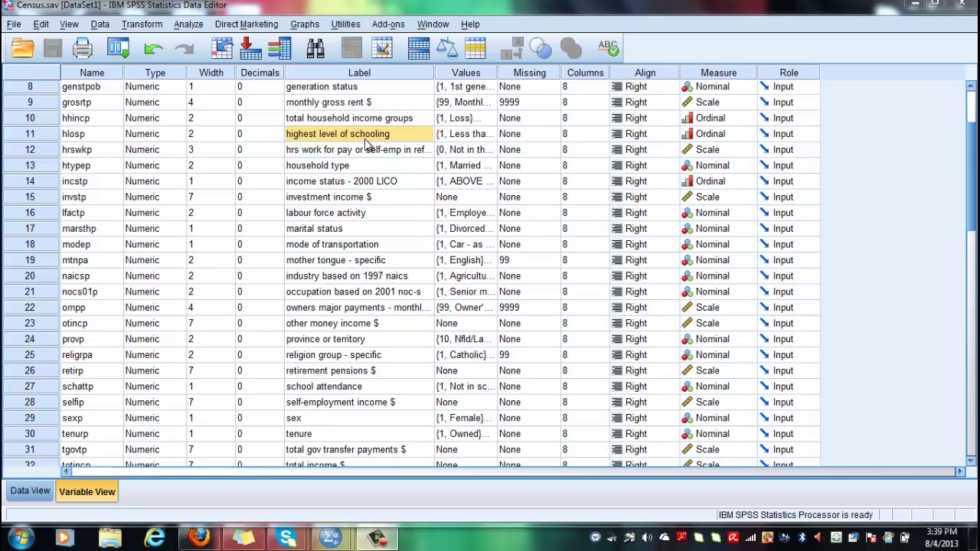
Check the hlosp value labels to confirm University-doctorate is code 14
left_click(480, 134)
left_click(490, 134)
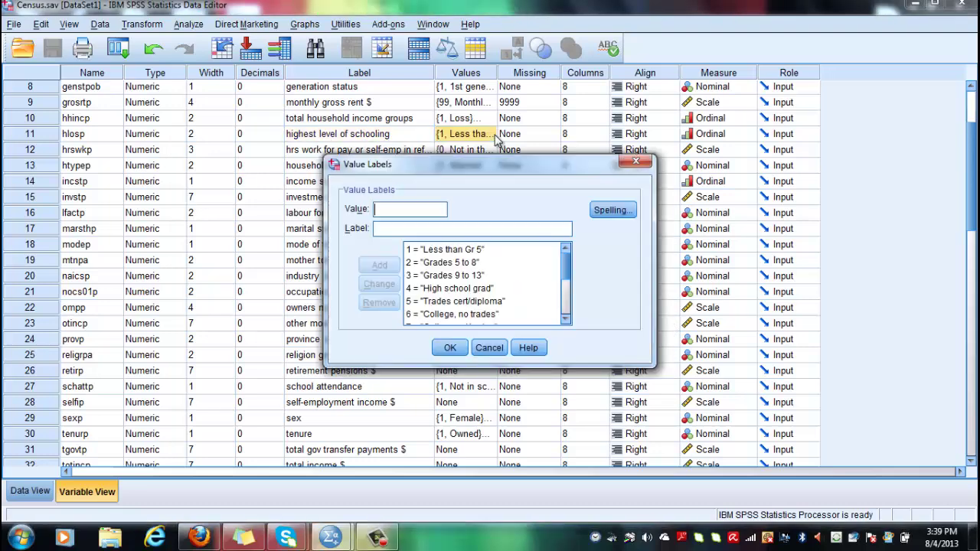
left_click(566, 294)
scroll(566, 288, "down", 1)
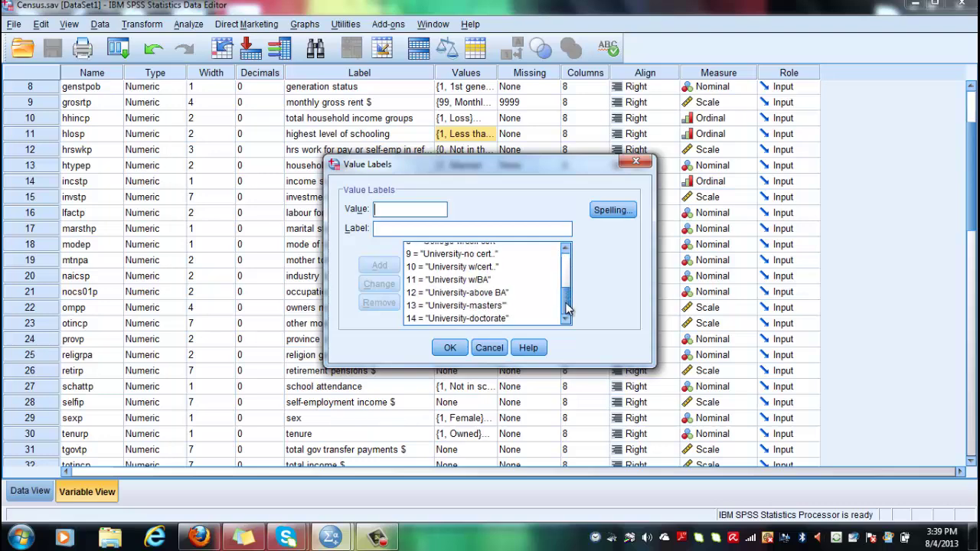
left_click(499, 320)
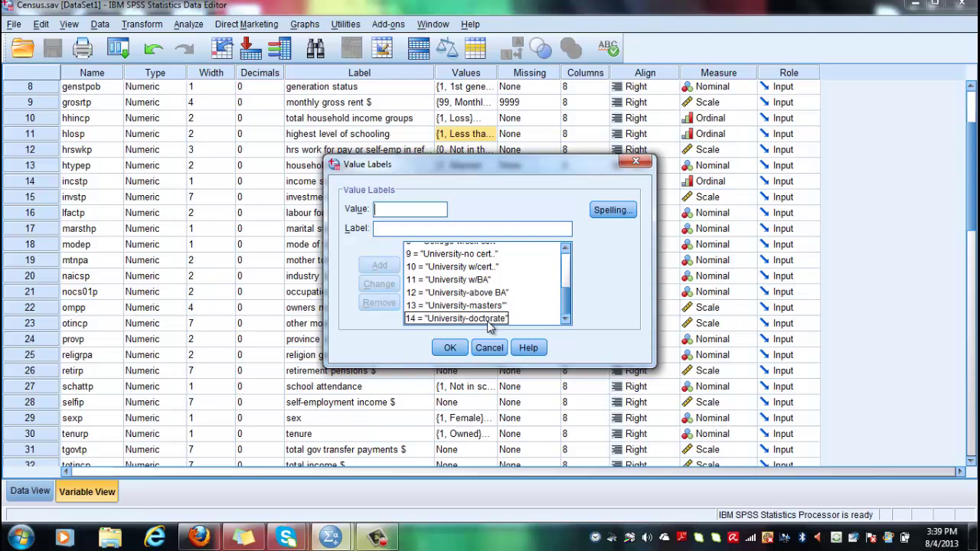
key("Tab")
left_click(453, 348)
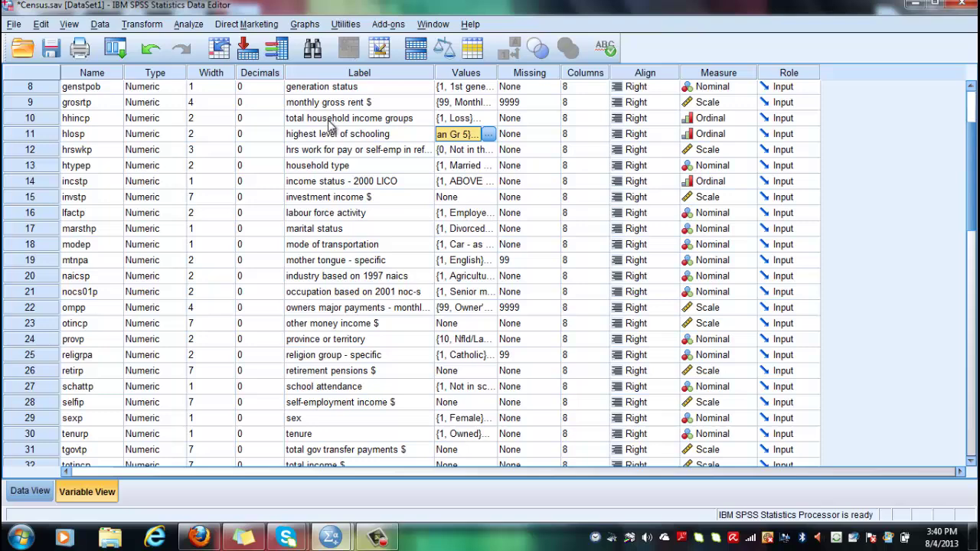
Open Data > Select Cases and choose 'If condition is satisfied'
left_click(103, 25)
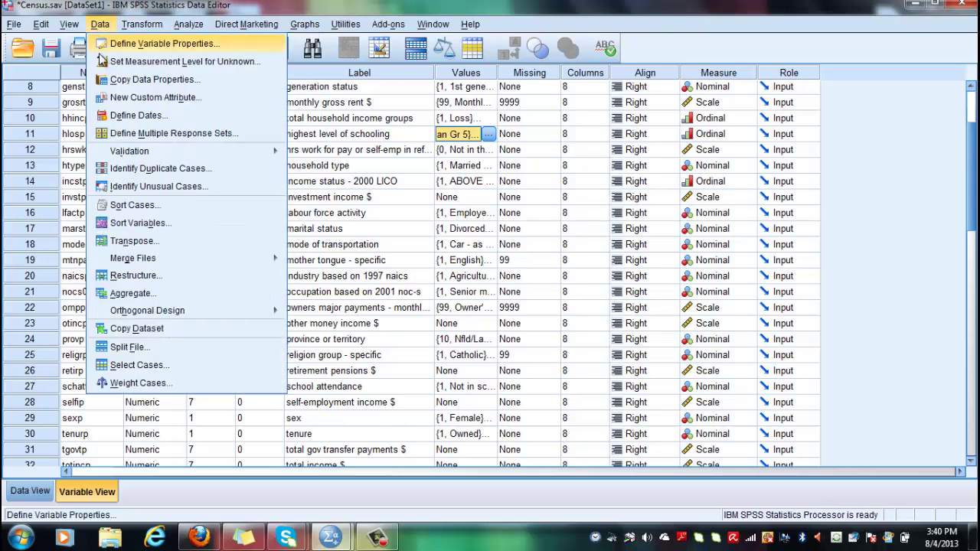
left_click(170, 359)
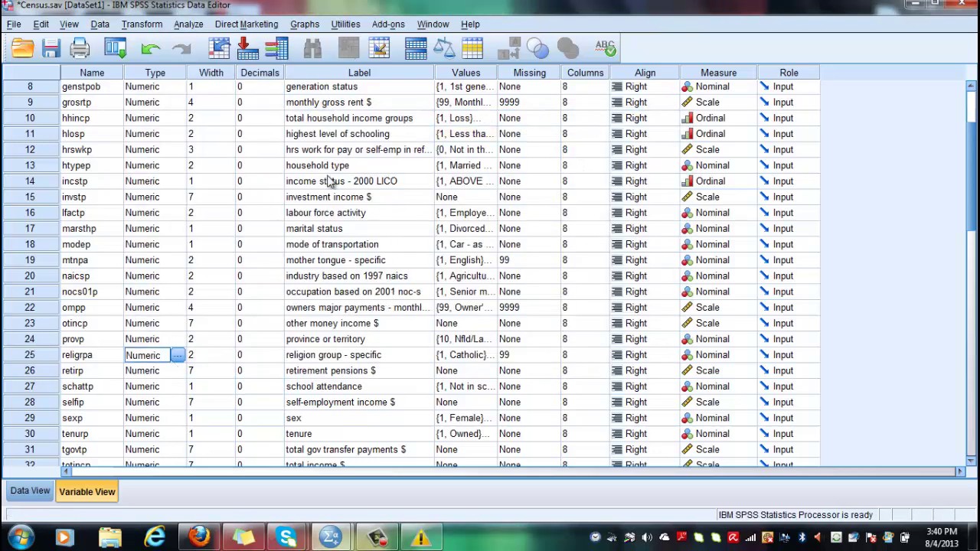
left_click(100, 24)
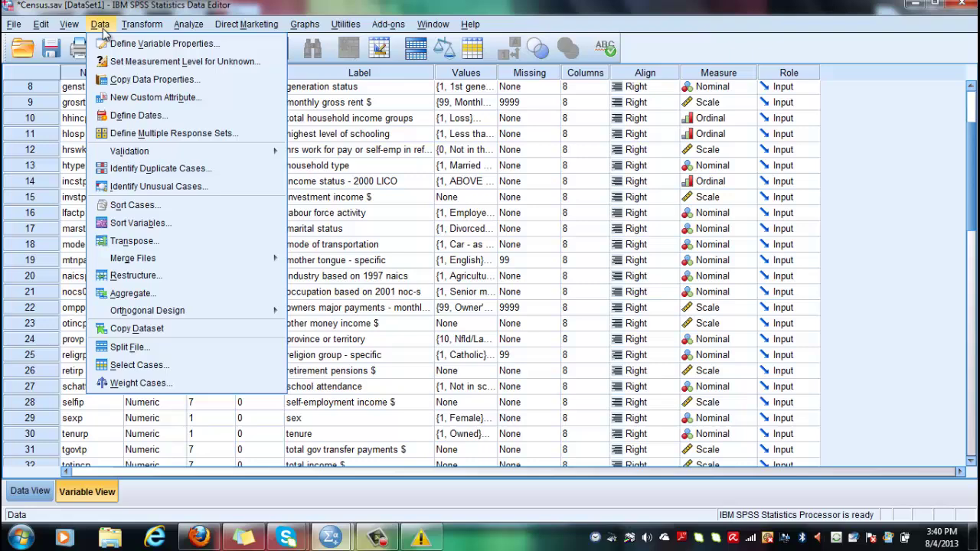
left_click(188, 366)
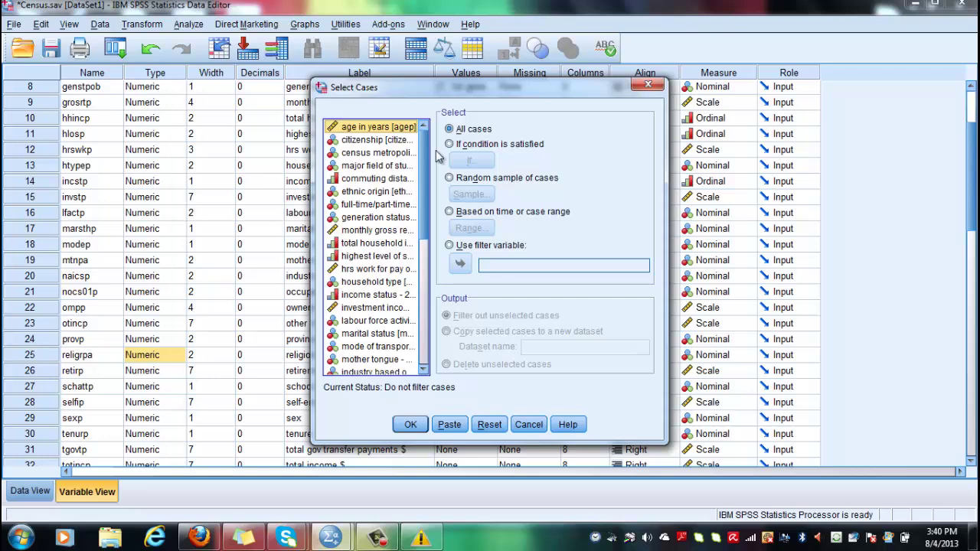
left_click(449, 144)
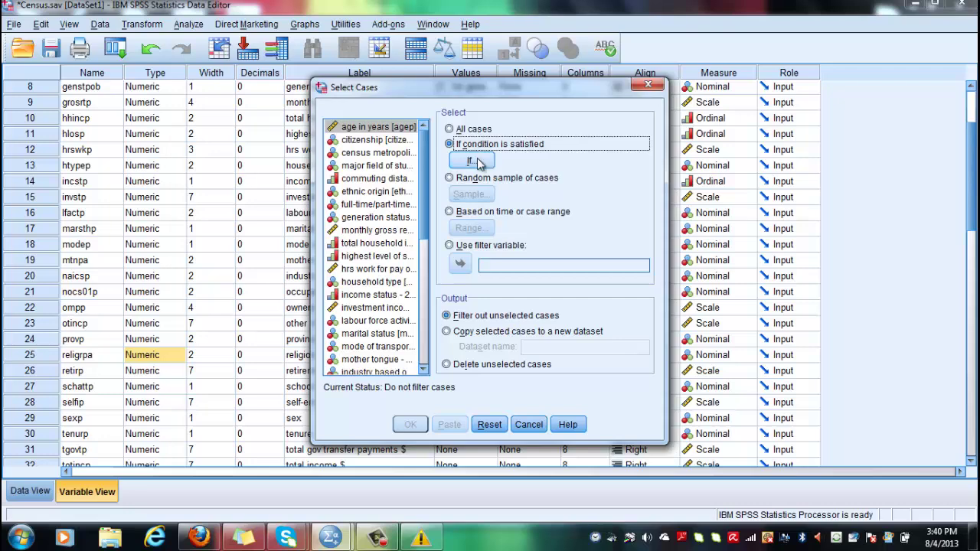
Build the selection condition hlosp=14 in the If dialog and accept it
left_click(477, 162)
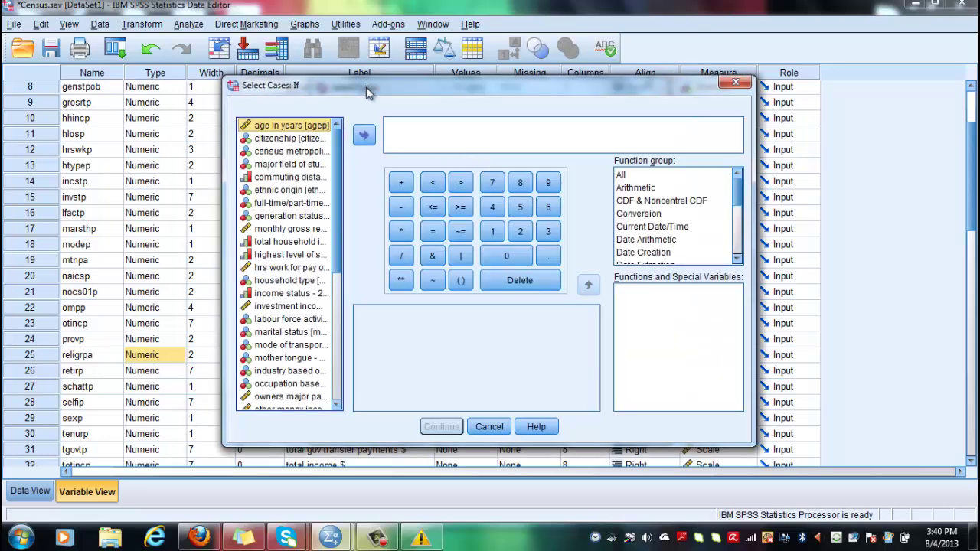
left_click_drag(366, 87, 461, 81)
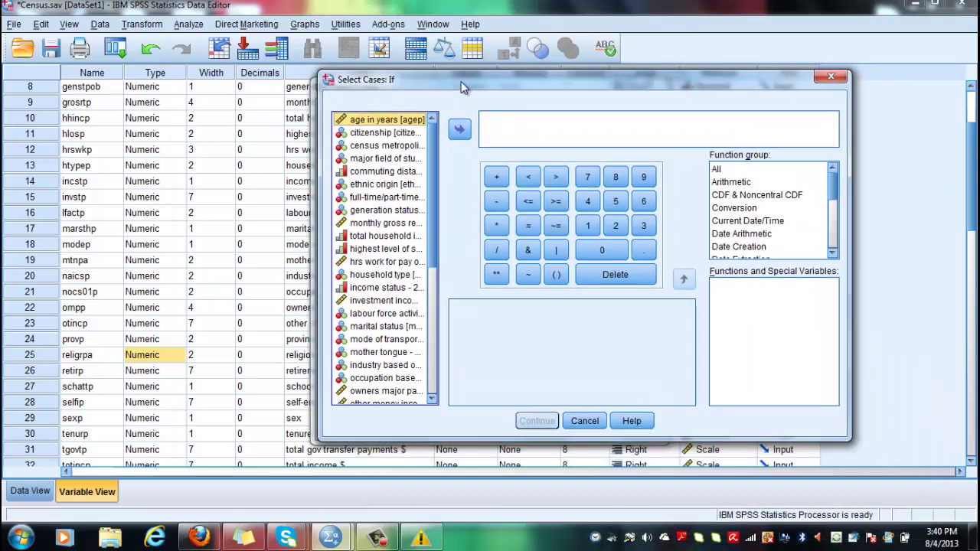
left_click(398, 132)
key("h")
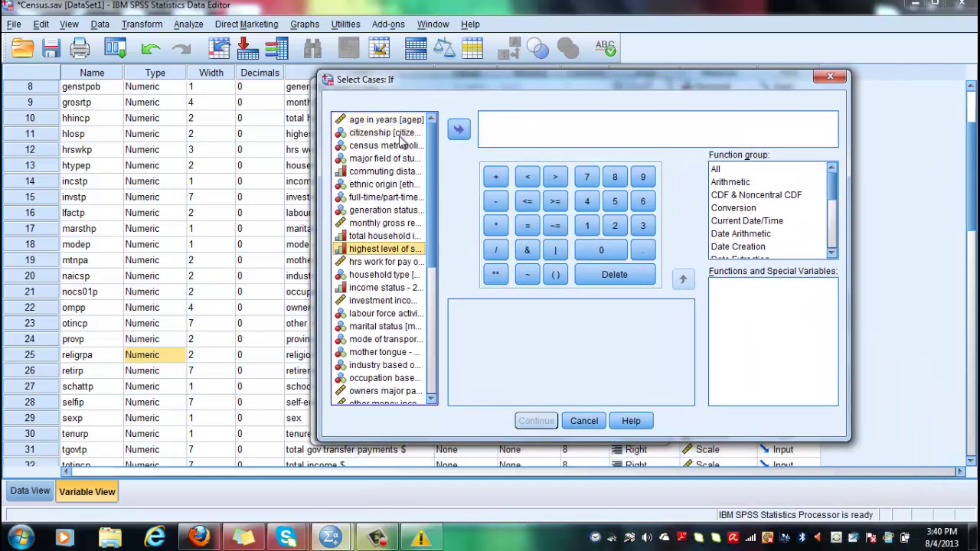
left_click(460, 131)
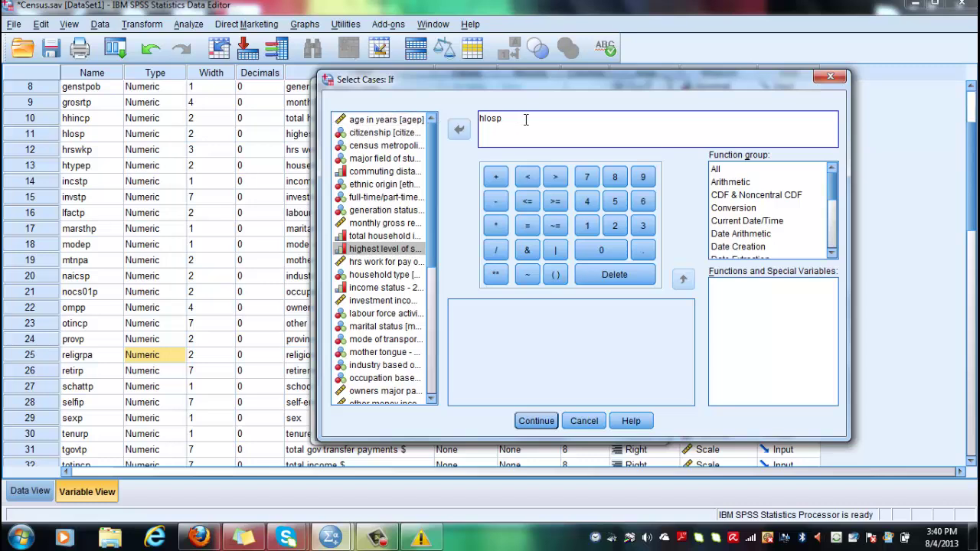
type("=14")
left_click(535, 421)
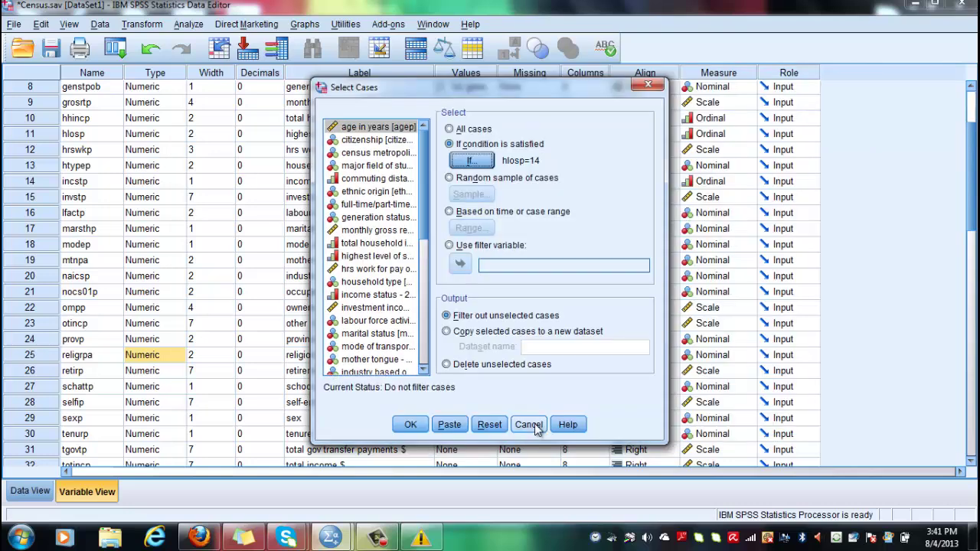
Apply the hlosp=14 filter and bring the Census.sav data window back to front
left_click(412, 425)
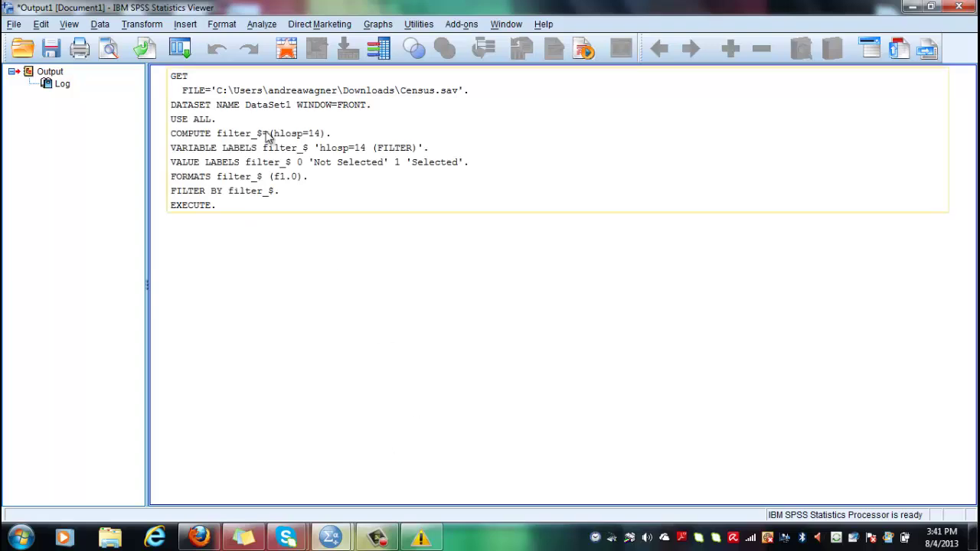
left_click(268, 136)
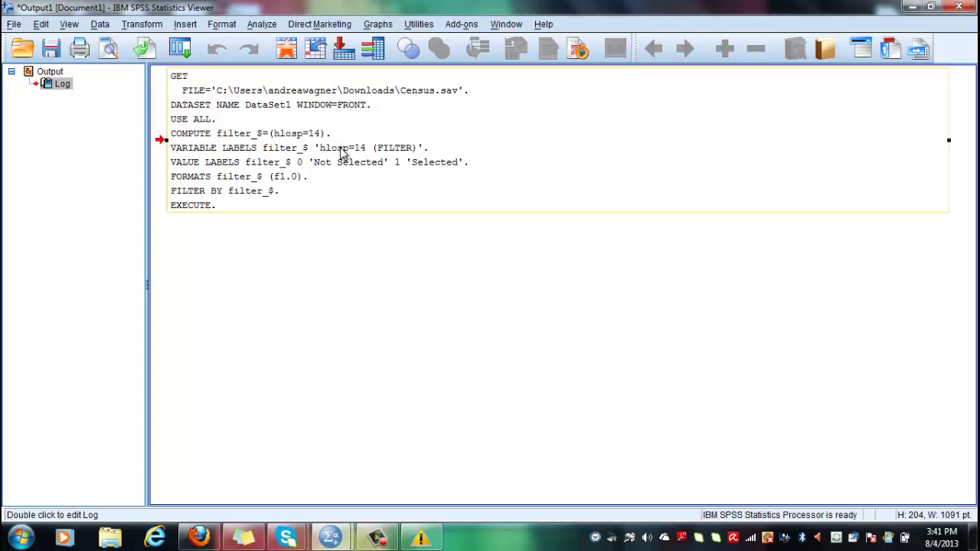
mouse_move(330, 536)
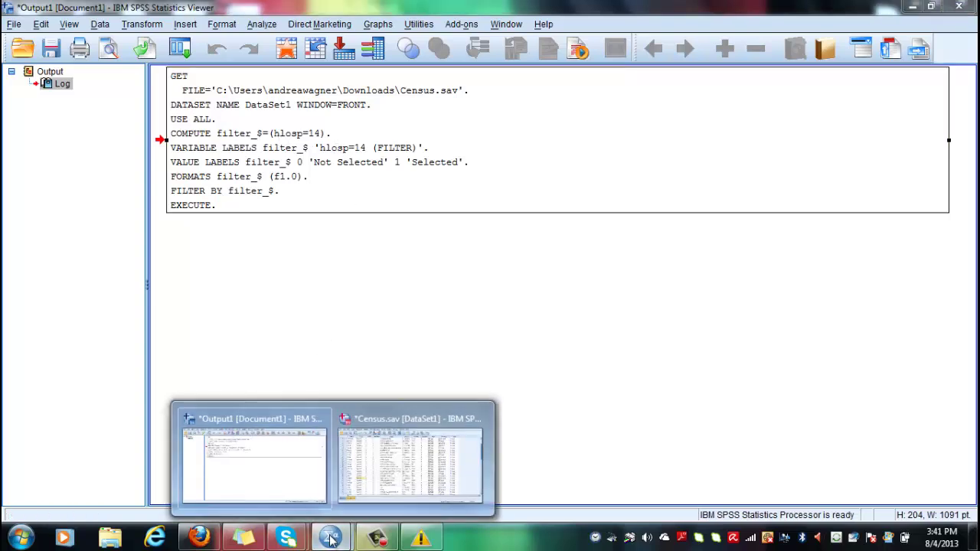
left_click(378, 445)
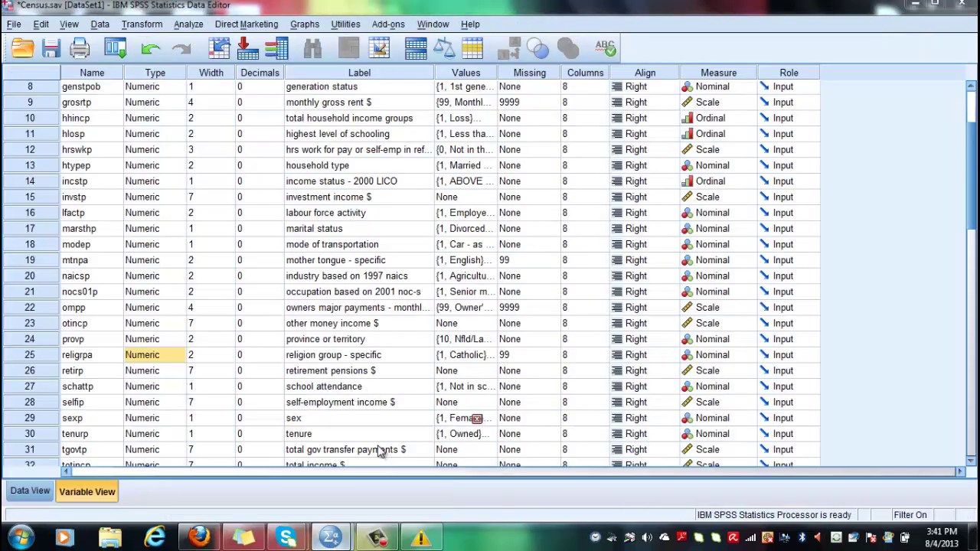
In Data View, scroll down and select row 1321, a kept doctorate holder with hlosp 14
left_click(31, 491)
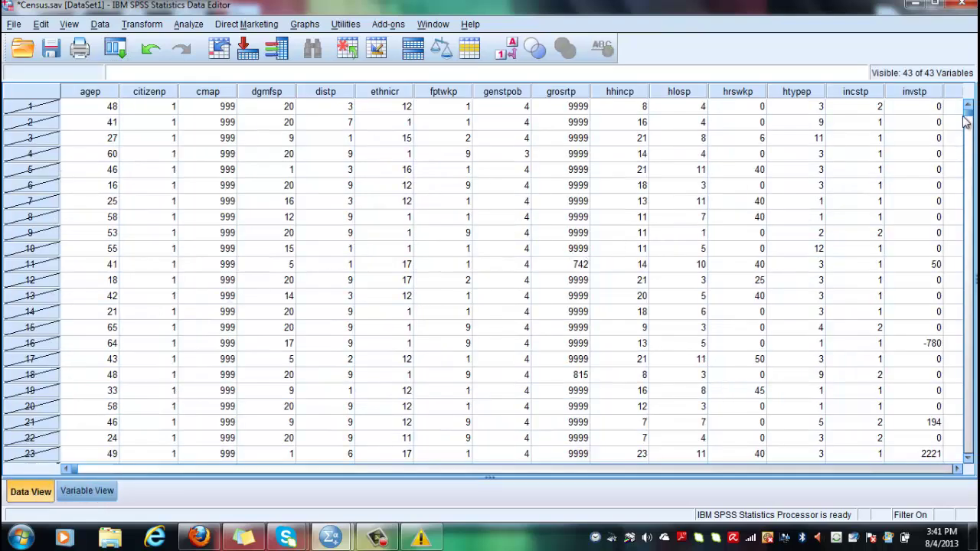
left_click(969, 146)
left_click_drag(968, 146, 953, 411)
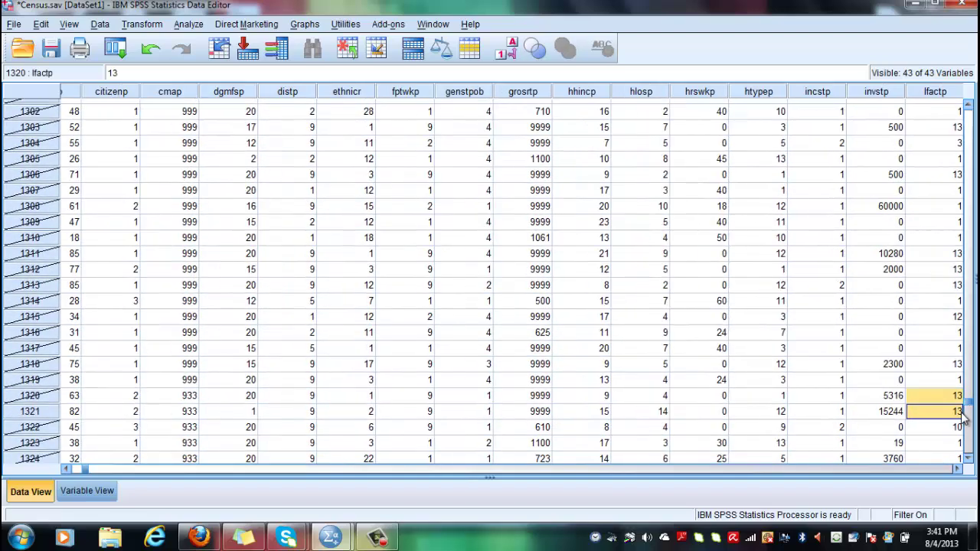
left_click(34, 412)
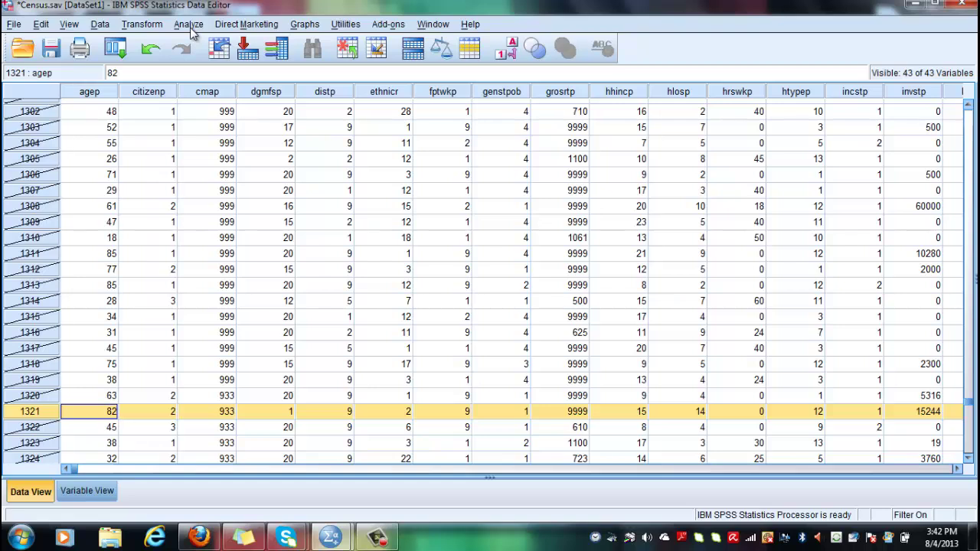
Launch Analyze > Compare Means > One-Sample T Test on the Census data
left_click(190, 27)
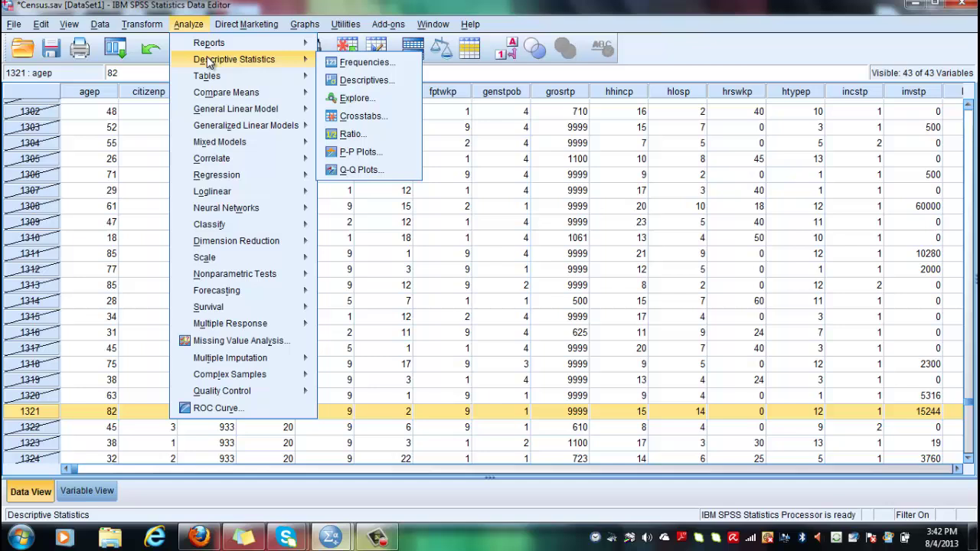
mouse_move(211, 92)
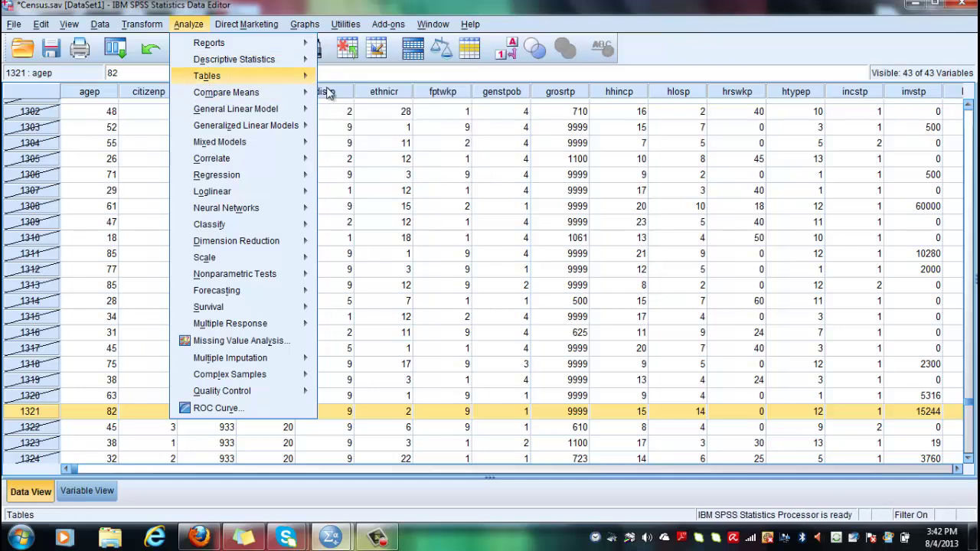
mouse_move(276, 108)
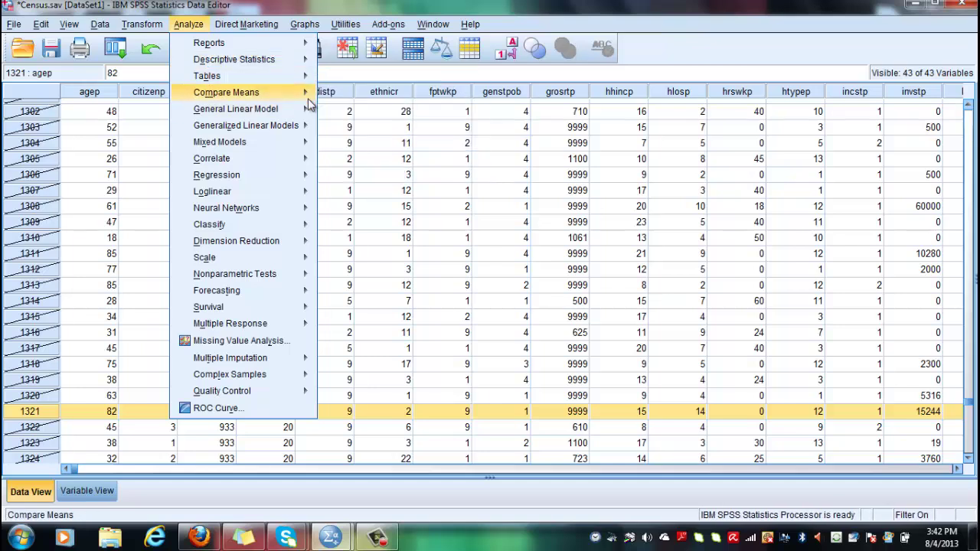
mouse_move(295, 93)
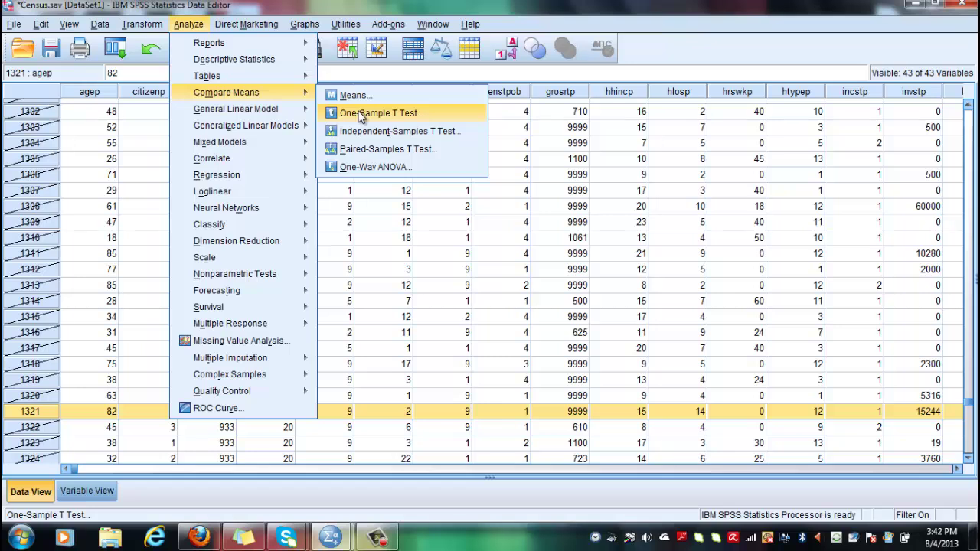
left_click(360, 116)
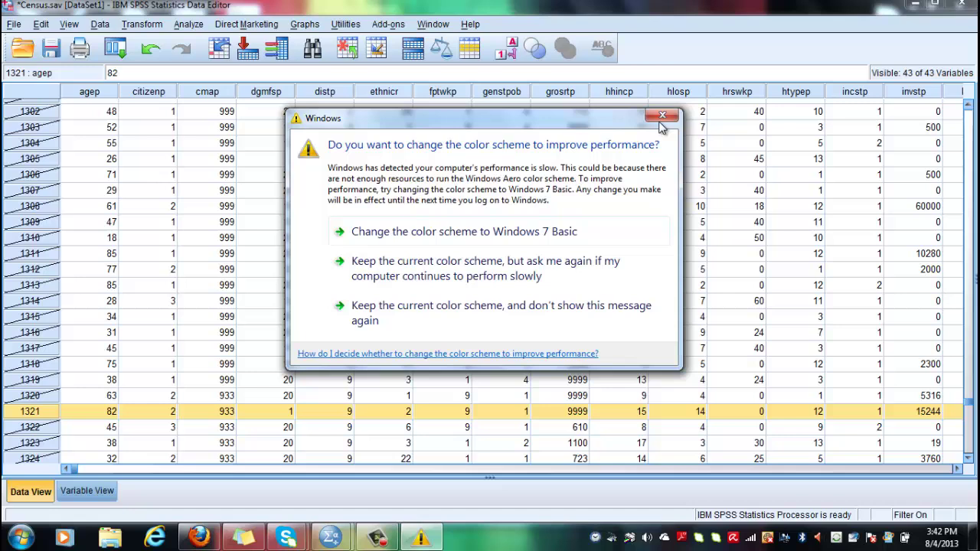
Dismiss the colour-scheme prompt and replace the test value 0 with 25000
left_click(663, 119)
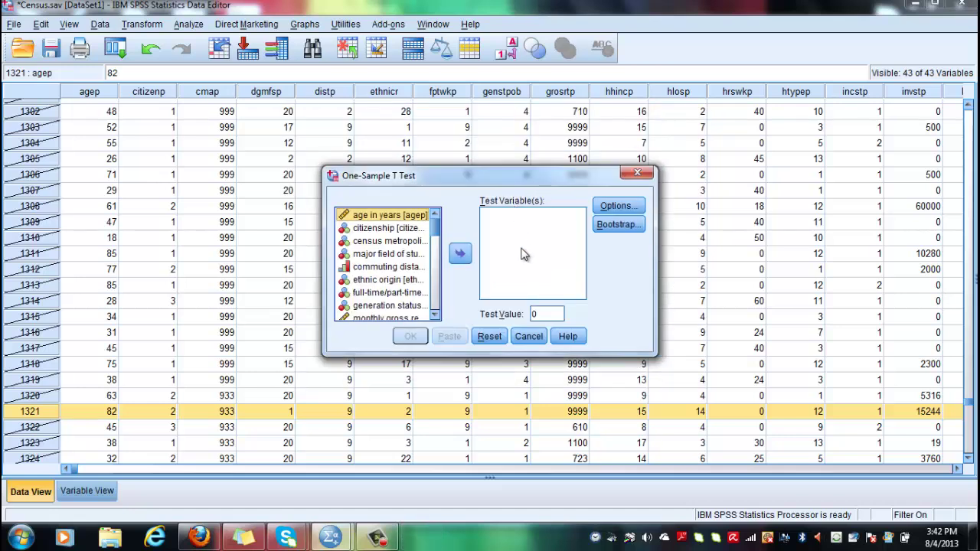
double_click(549, 314)
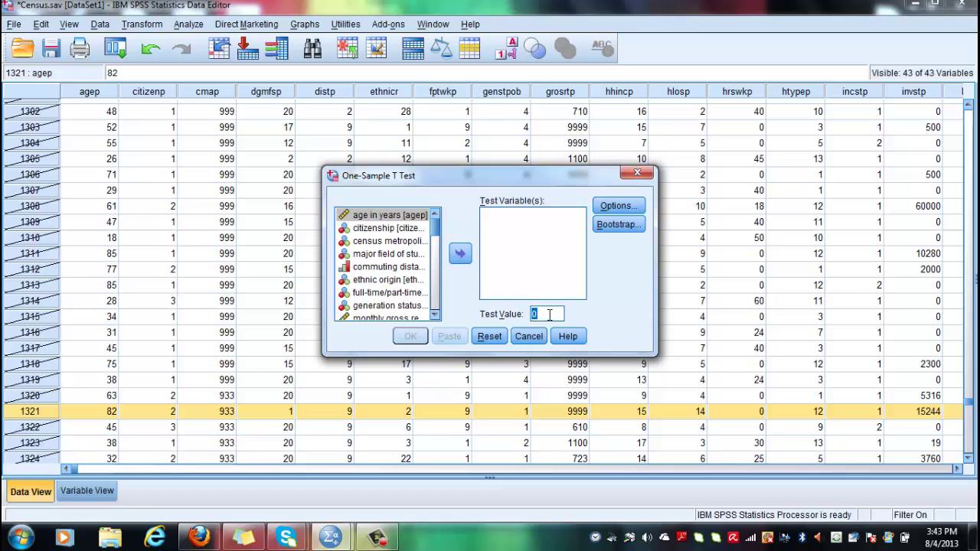
type("25000")
left_click(358, 269)
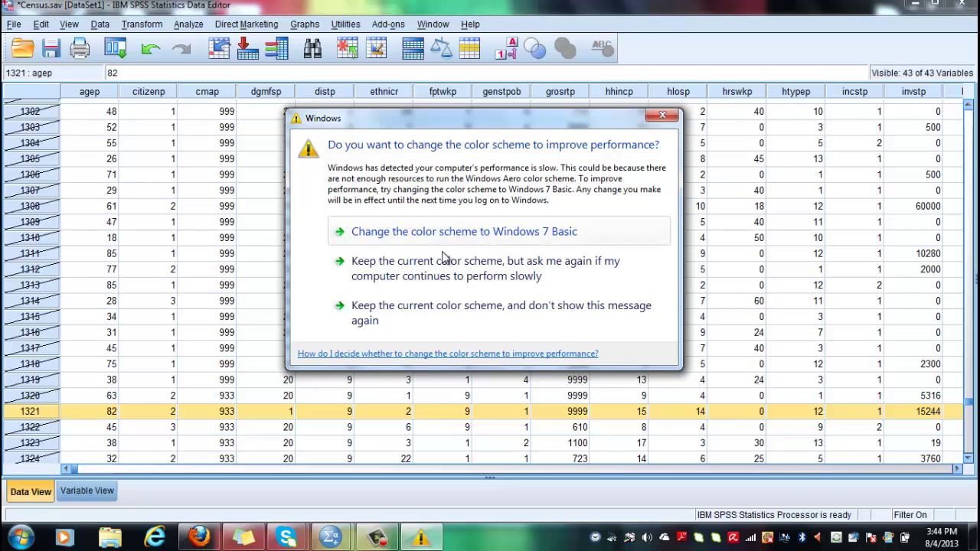
Keep the colour scheme, then run the t-test on total income $ with a 95% confidence interval
left_click(491, 280)
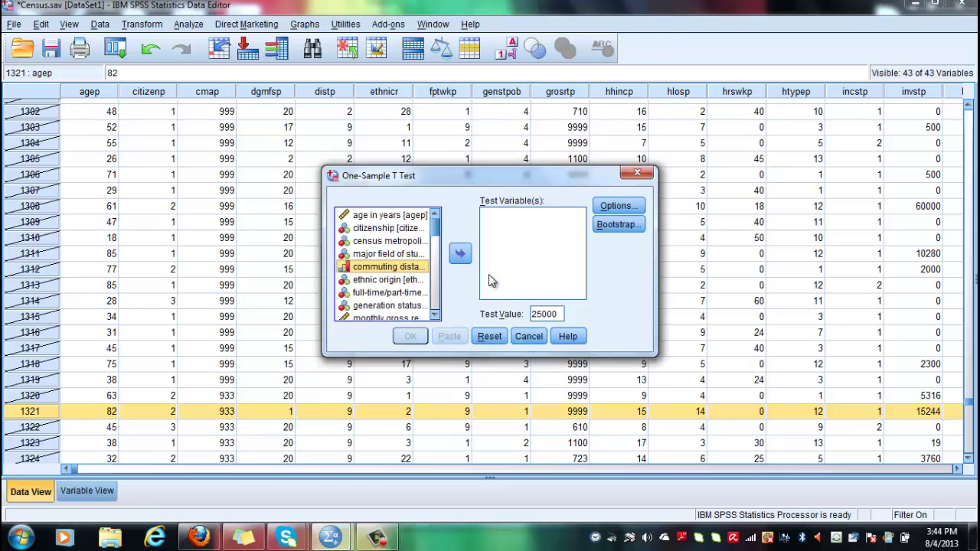
left_click(374, 308)
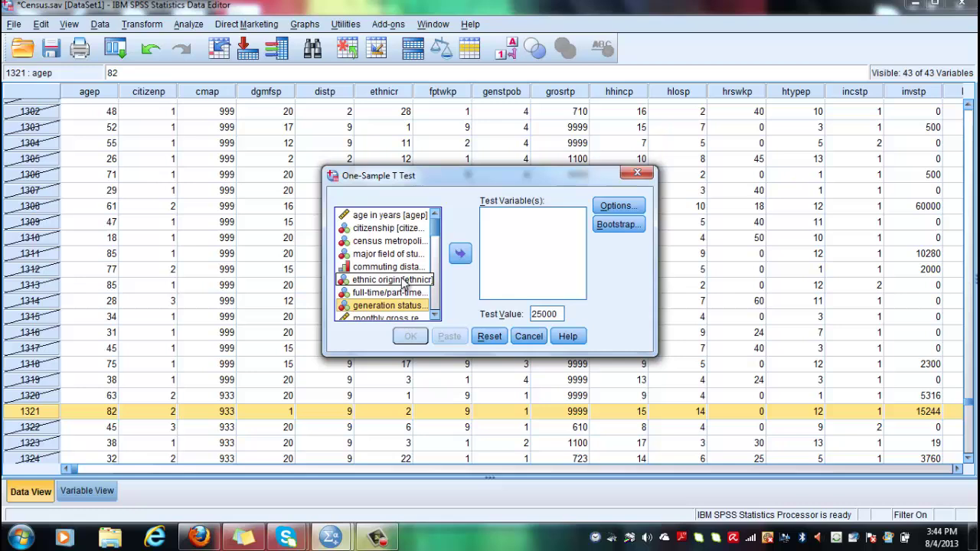
key("Down")
key("Down")
key("Down")
key("Down")
key("Down")
key("Down")
key("Down")
key("Down")
key("Down")
key("Down")
key("Down")
key("Down")
key("Down")
key("Down")
key("Down")
key("Down")
key("Down")
key("Down")
key("Down")
key("Down")
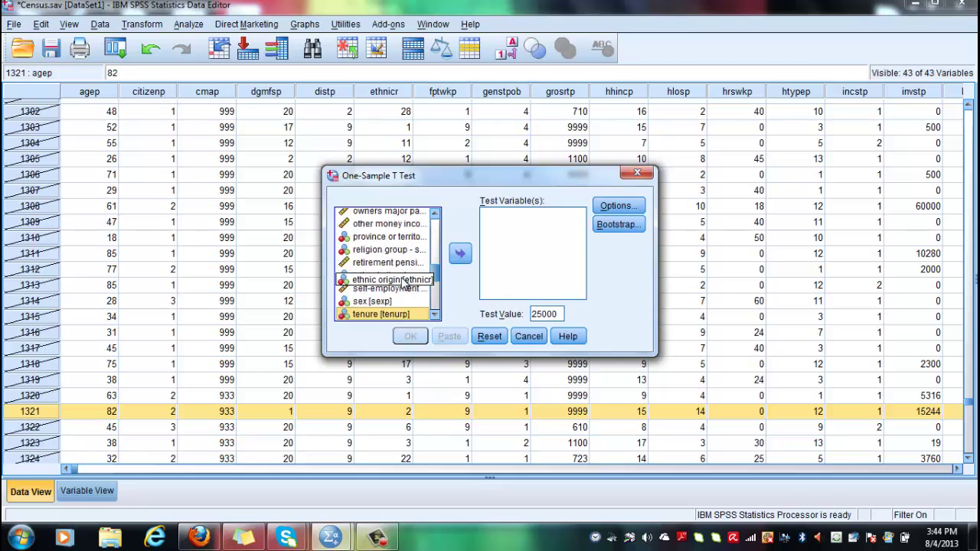
key("Down")
key("Down")
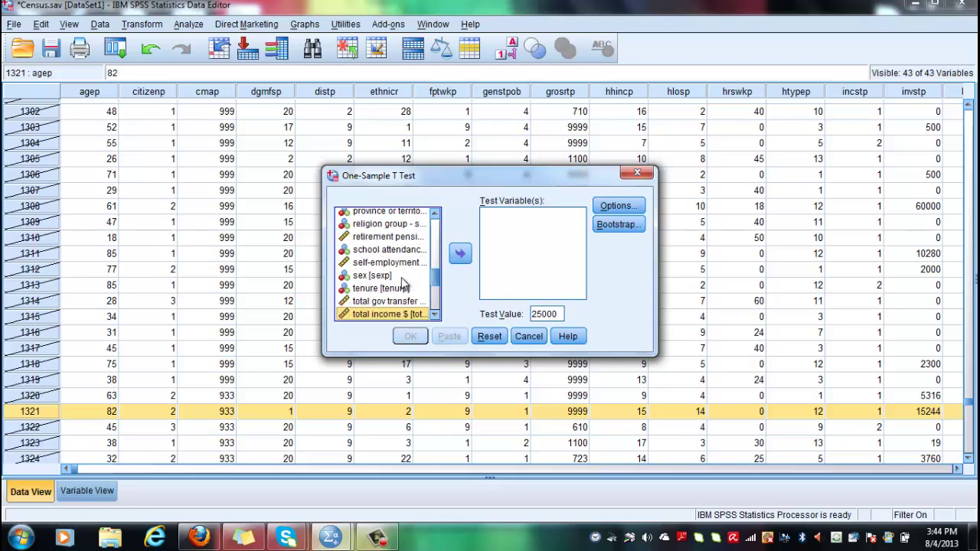
left_click(458, 253)
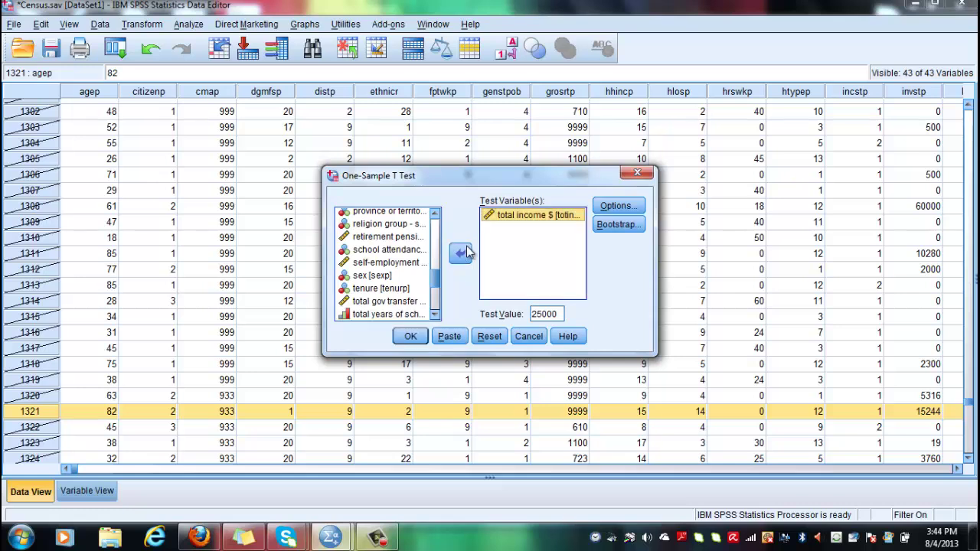
left_click(618, 205)
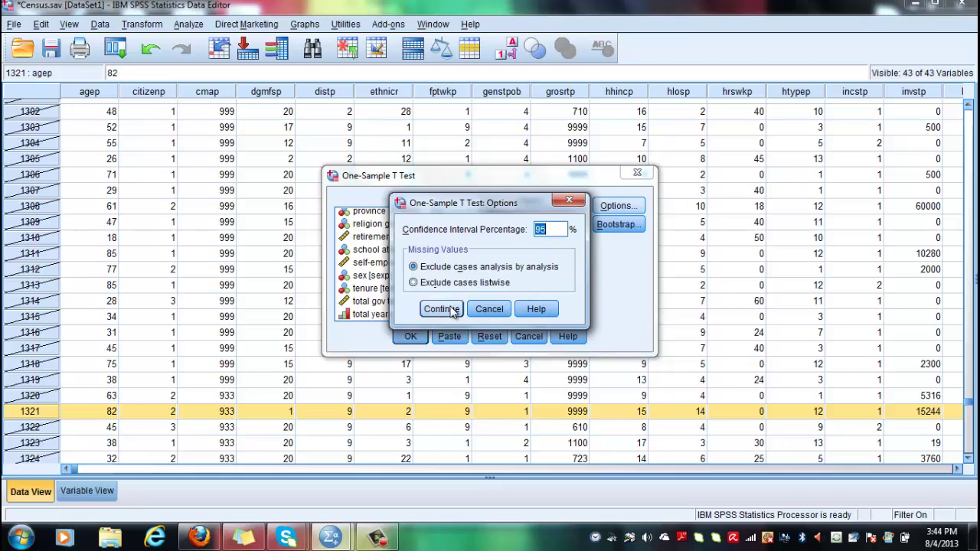
left_click(451, 309)
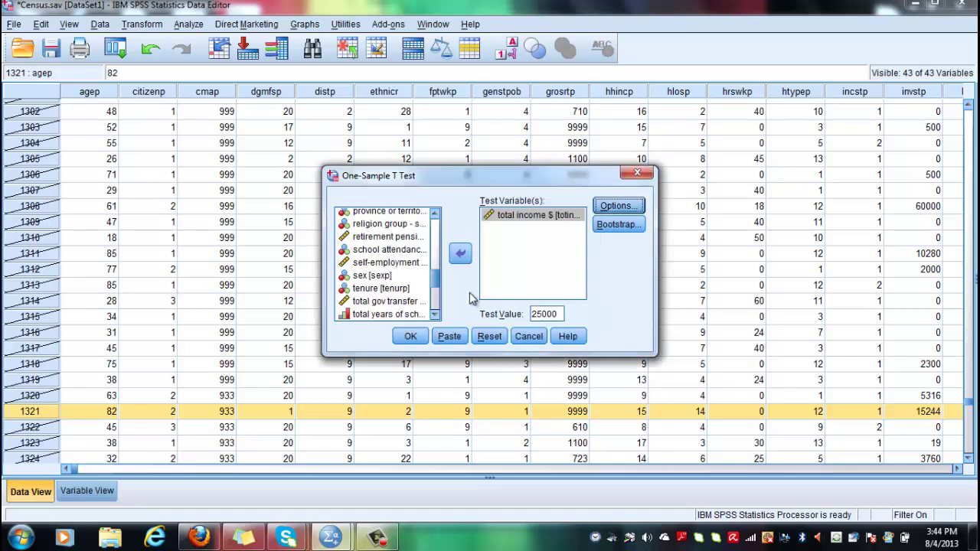
left_click(410, 337)
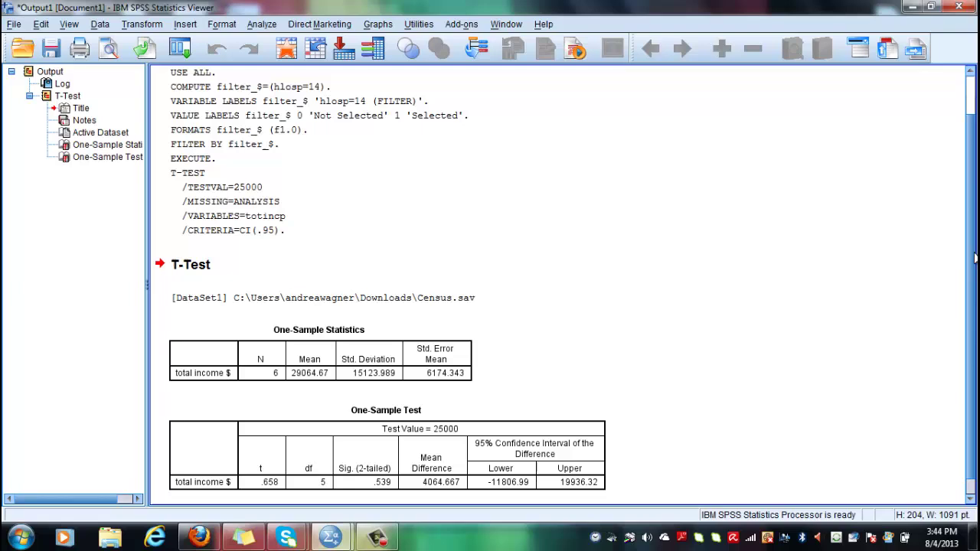
scroll(973, 260, "down", 1)
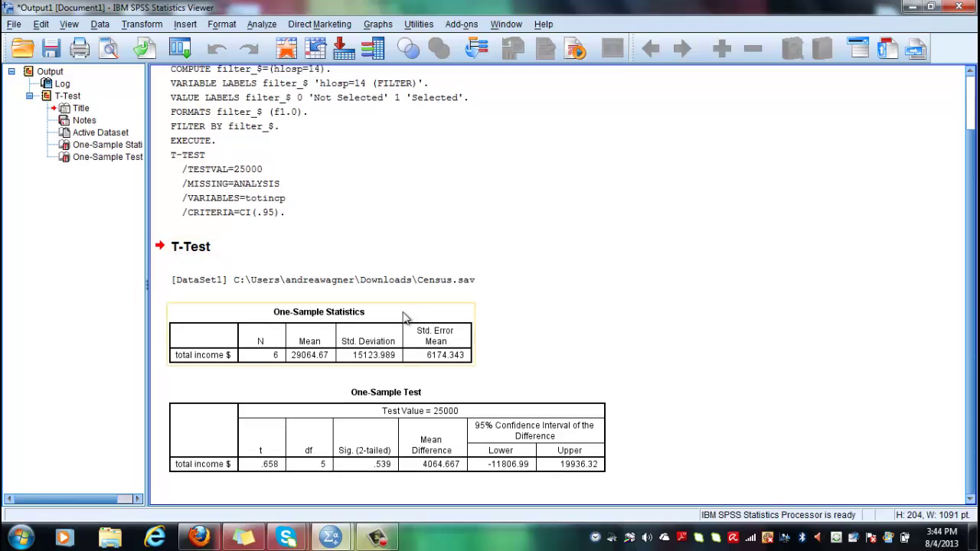
left_click(360, 344)
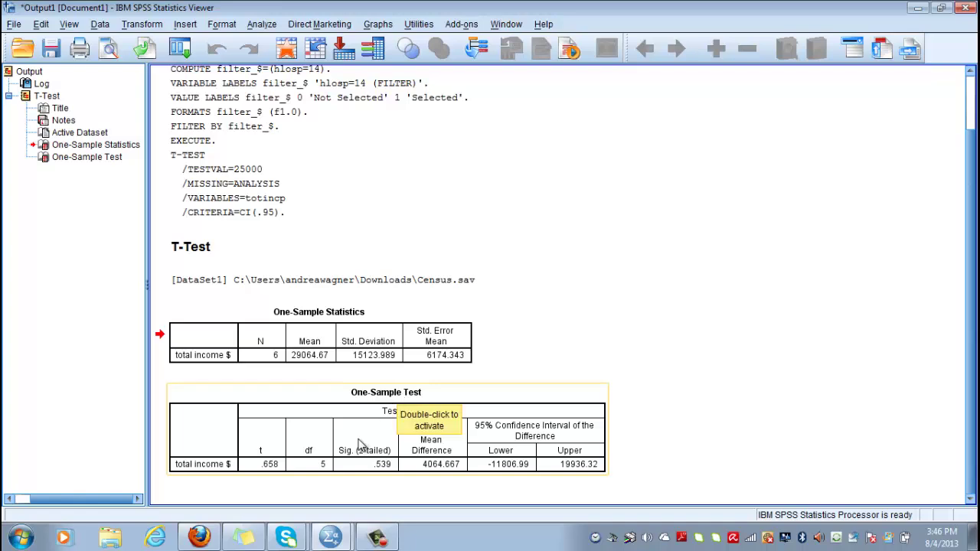
left_click(377, 459)
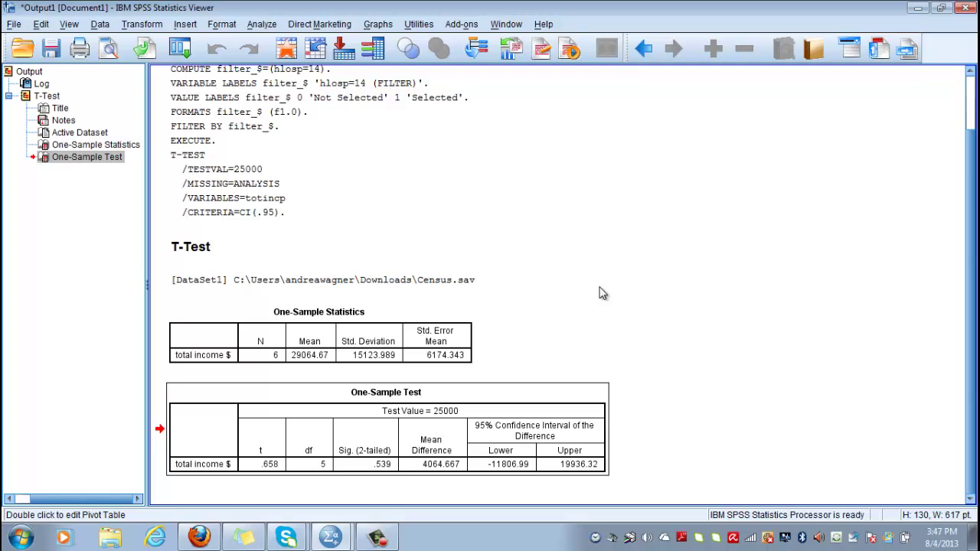
left_click(391, 457)
left_click(315, 454)
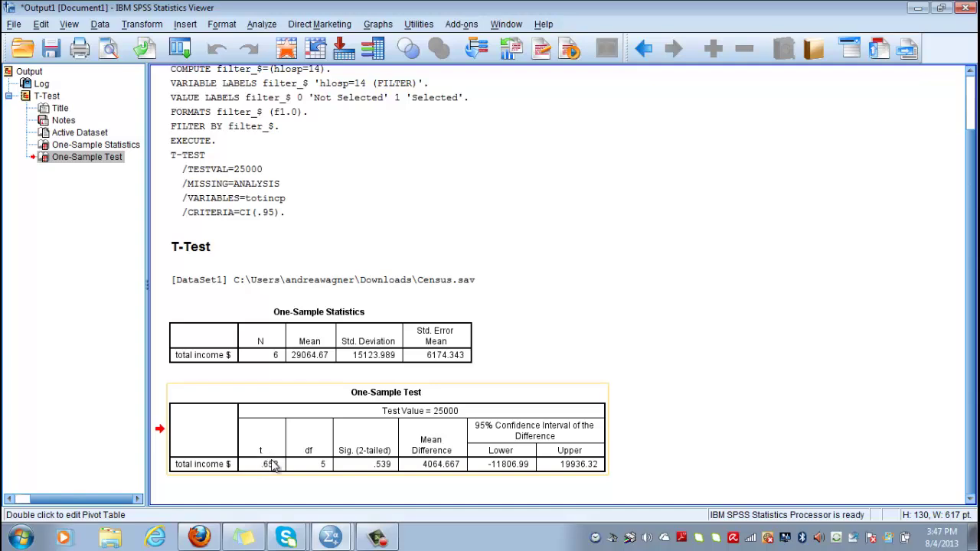
left_click(683, 308)
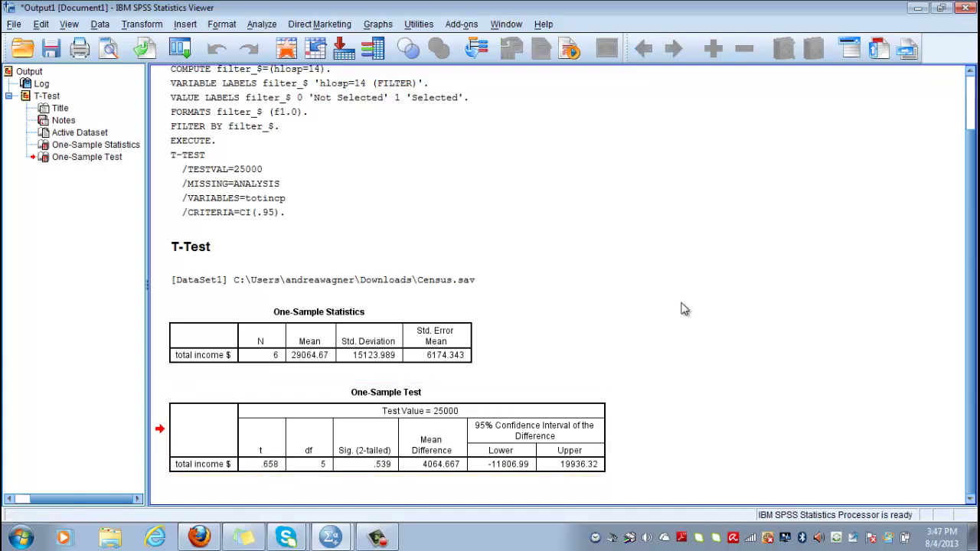